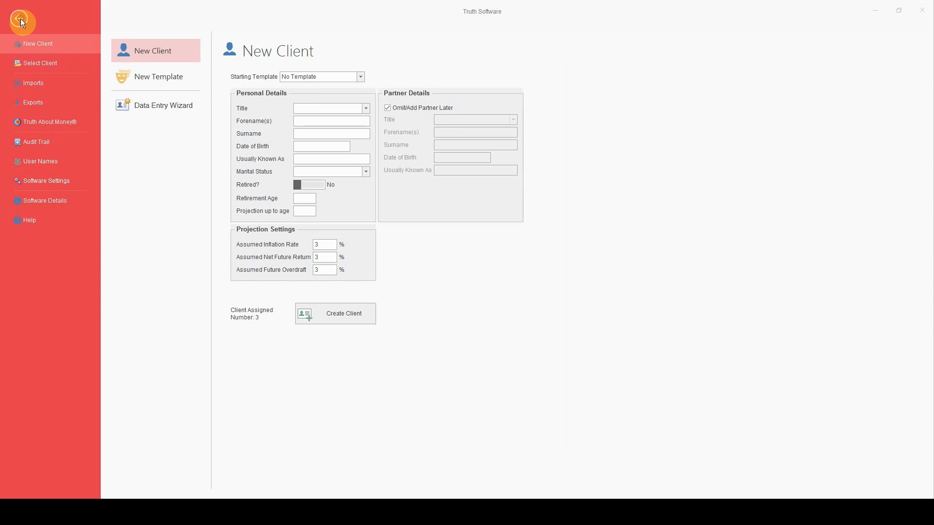
Step: Open the new client form and choose TEMPLATE Basic Data as the starting template
click(20, 19)
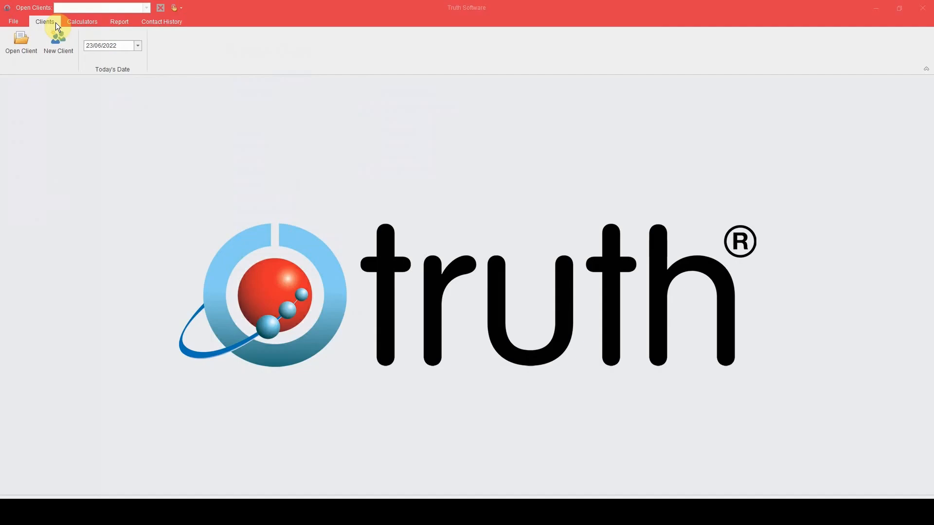
click(19, 22)
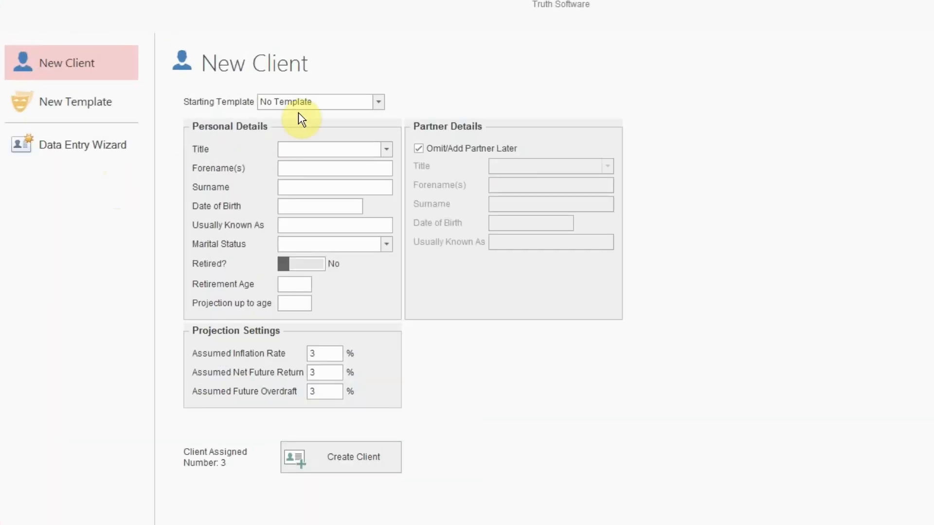
click(307, 101)
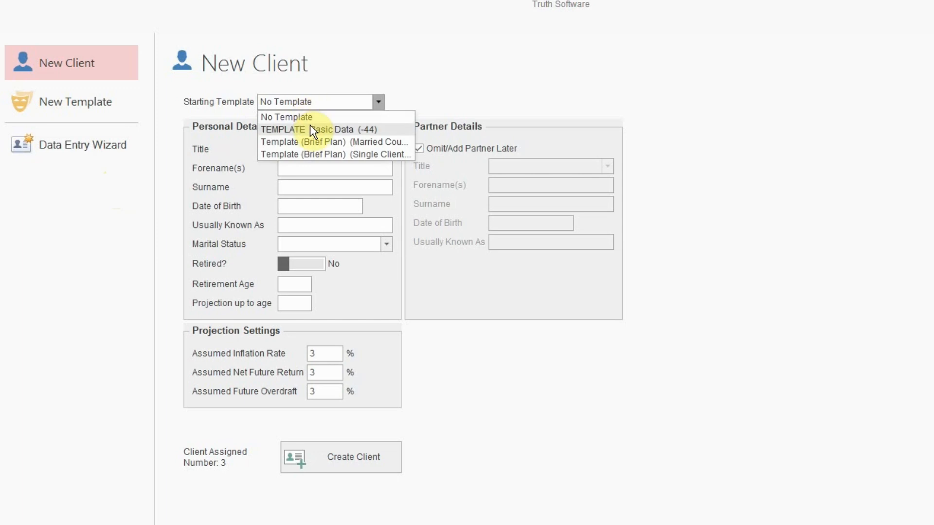
click(310, 125)
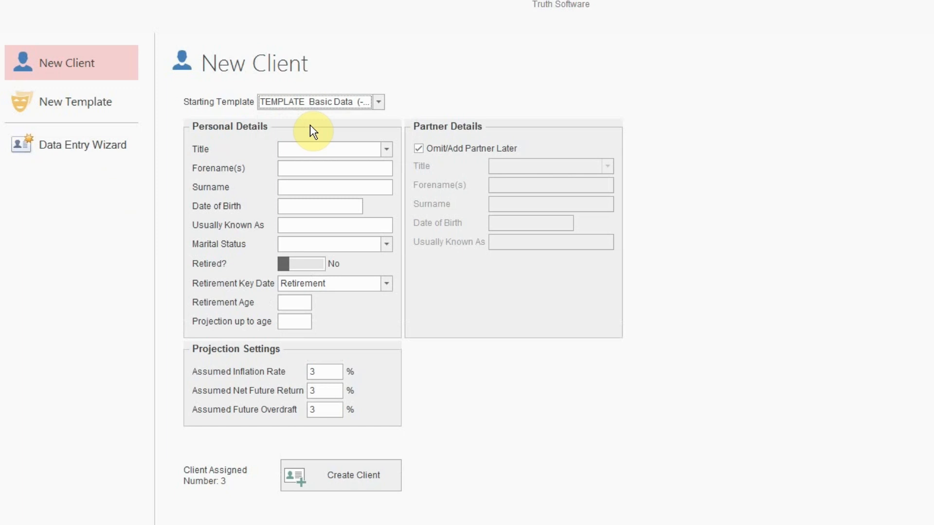
click(314, 102)
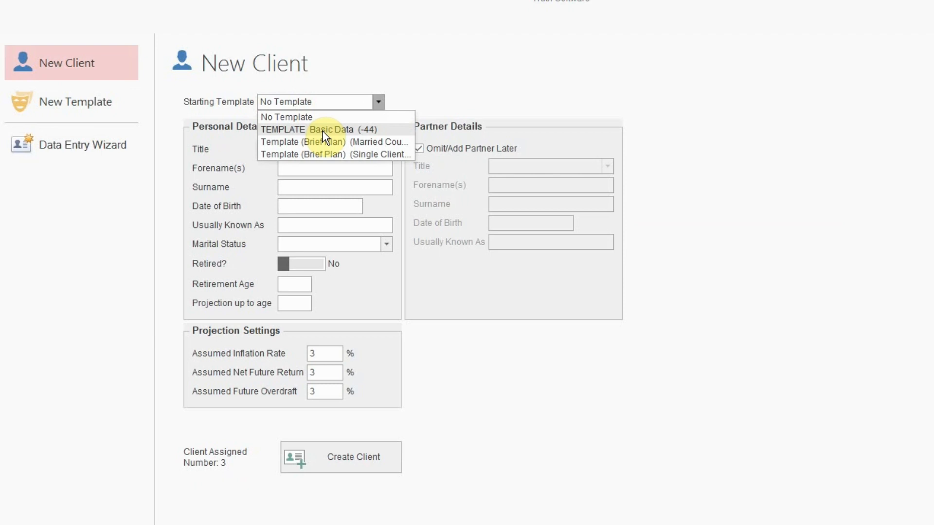
click(333, 128)
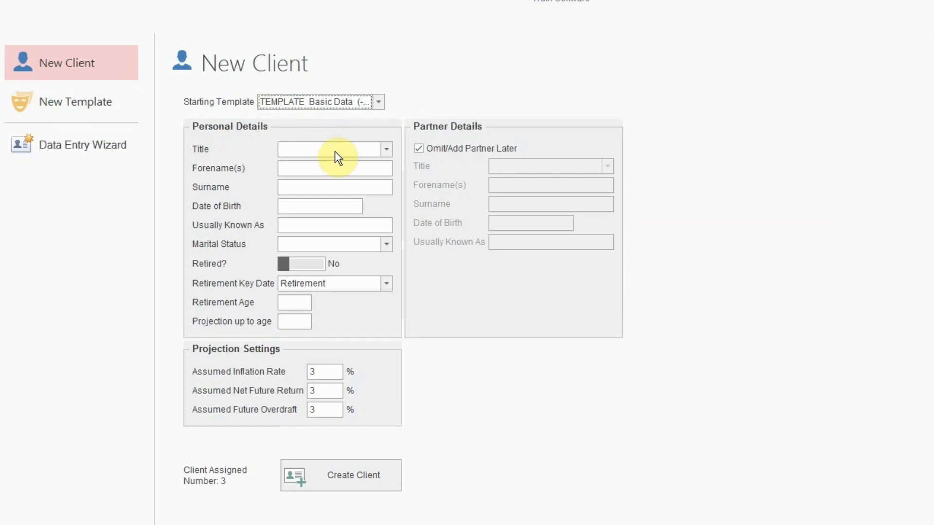
Step: Set the client's title to Mrs and enter the client's forename and surname in the personal details
click(334, 151)
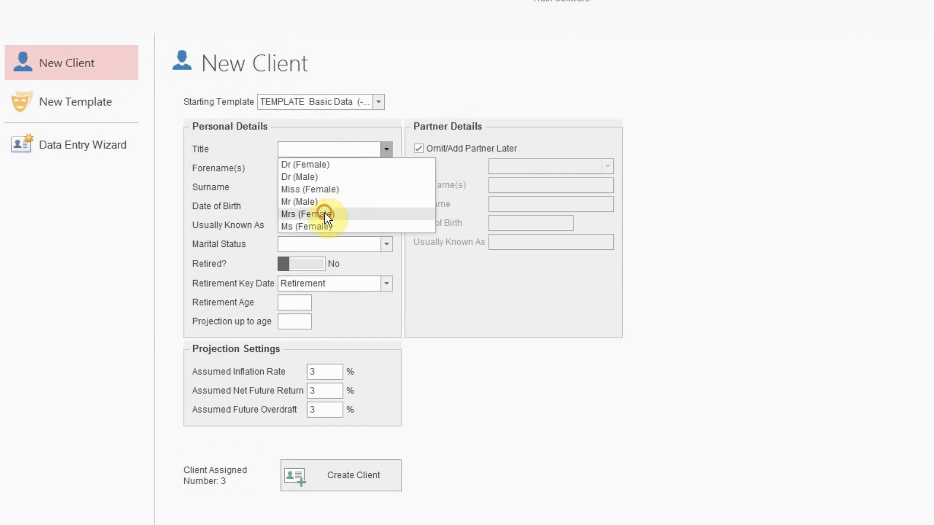
click(325, 215)
click(323, 168)
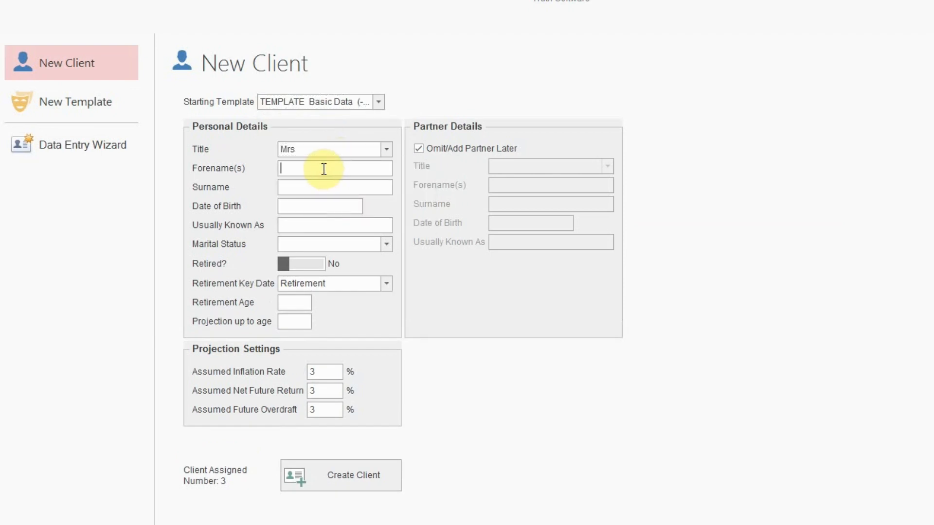
text(Catherine)
text(Smith)
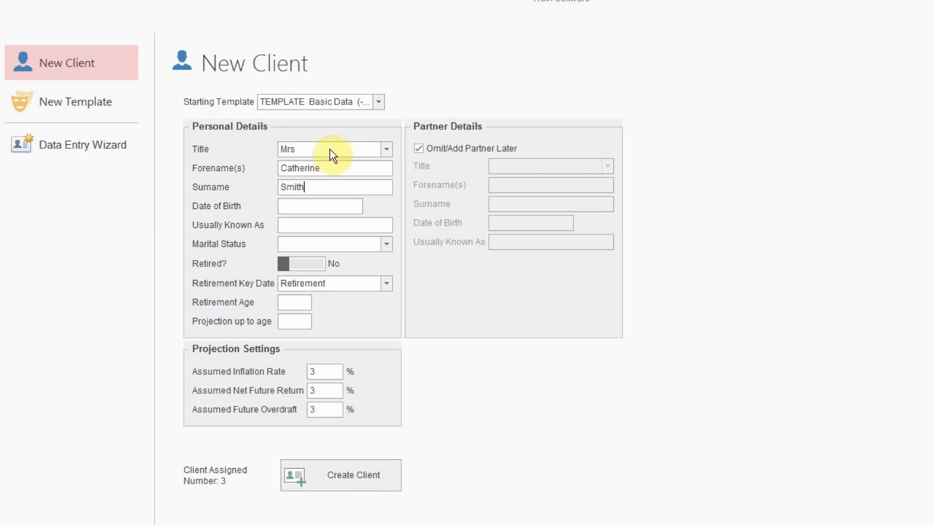
Step: Enter the client's date of birth and the name the client is usually known as
click(302, 207)
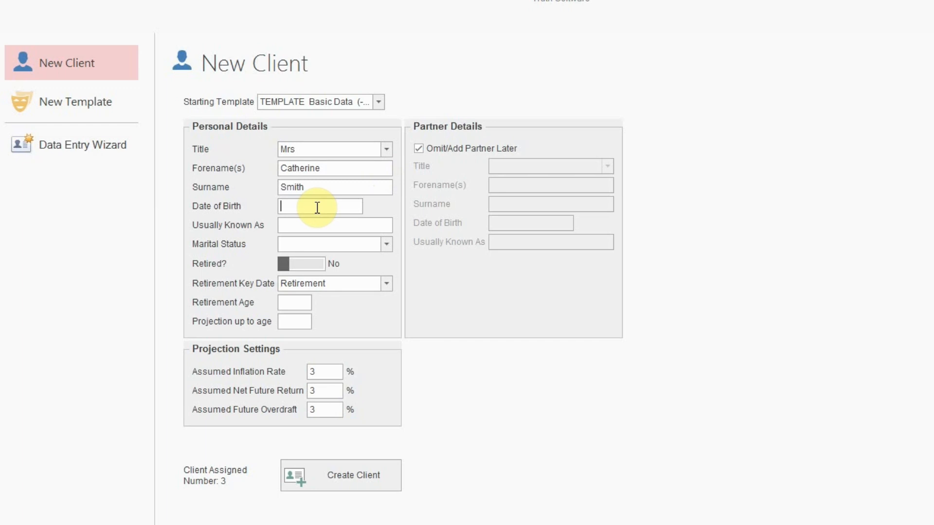
text(01/01/197)
text(0)
key(Tab)
text(Cath)
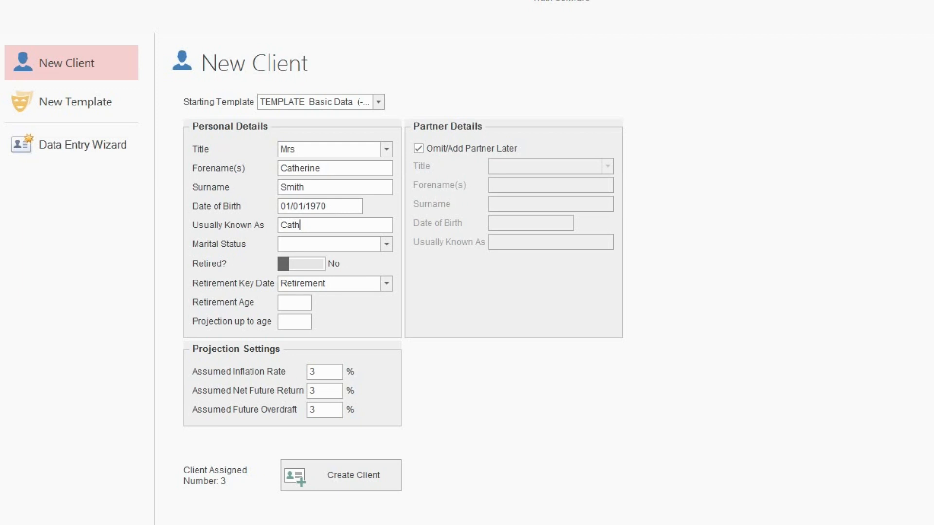
Step: Set the client's marital status to Married, the retirement age to 65 and the projection up to age 100
click(319, 243)
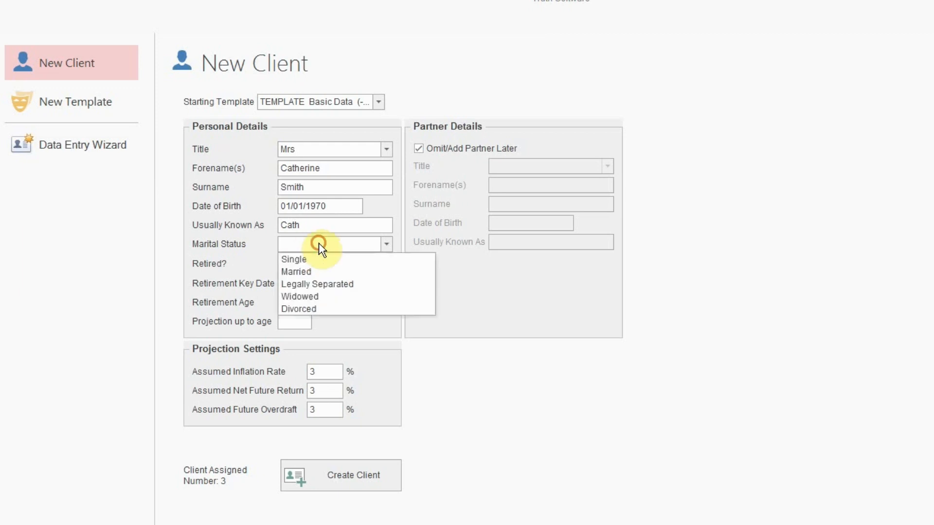
click(316, 273)
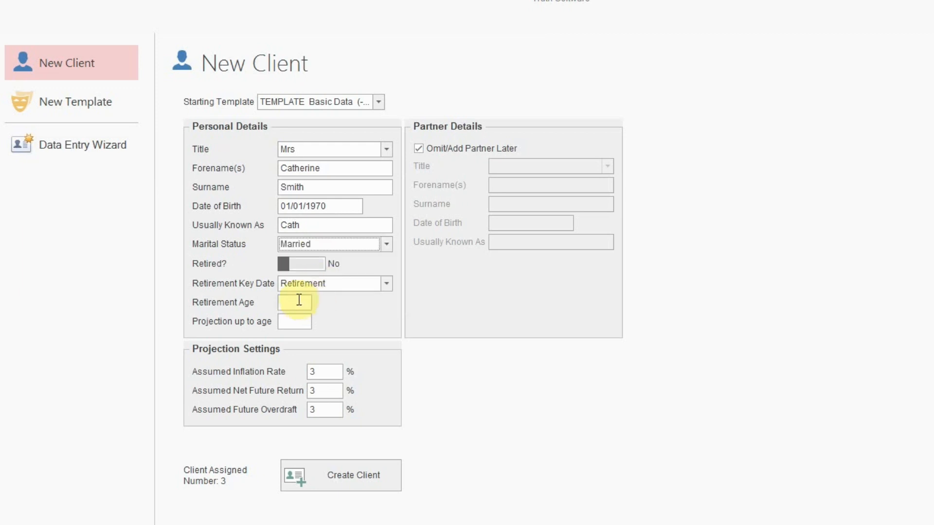
click(298, 300)
text(65)
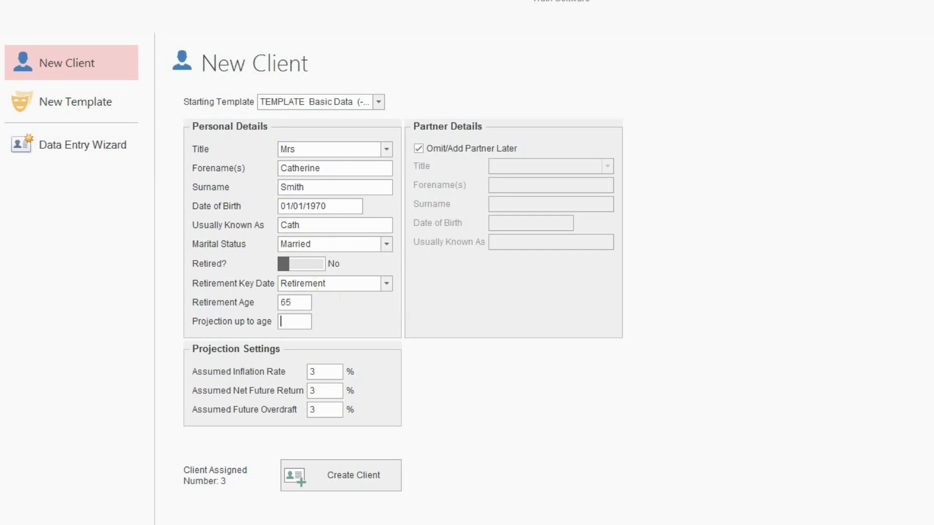
key(Tab)
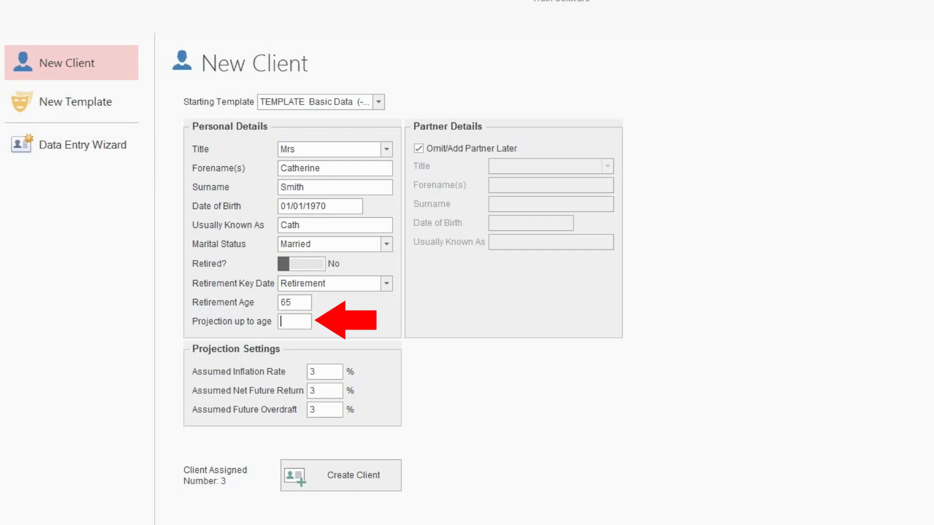
text(100)
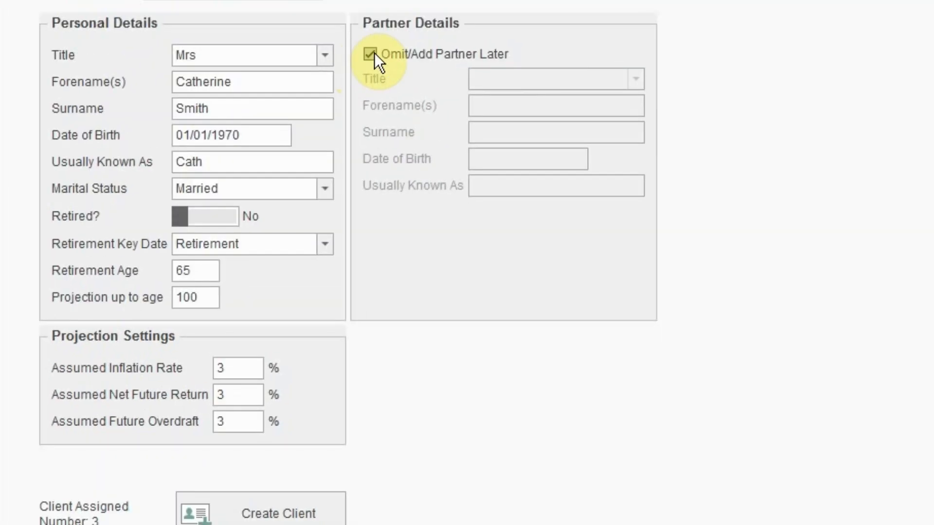
Step: Include a partner for the client, with the title Mr and the partner's forename and surname
click(369, 53)
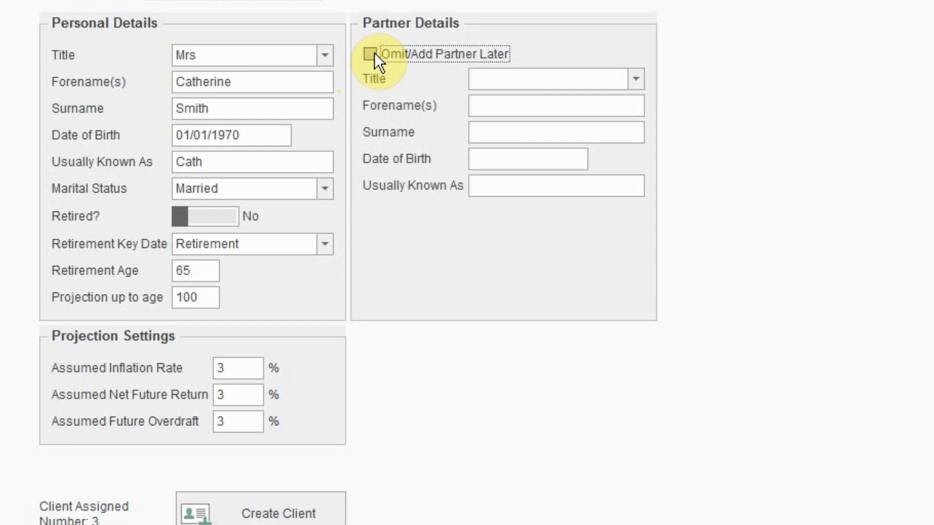
click(526, 81)
click(521, 152)
click(501, 108)
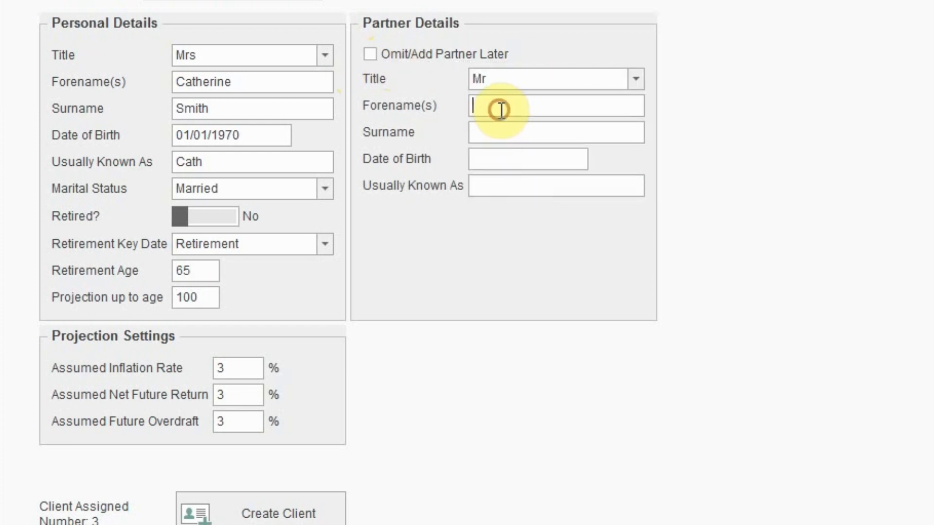
text(John)
key(Tab)
text(Smith)
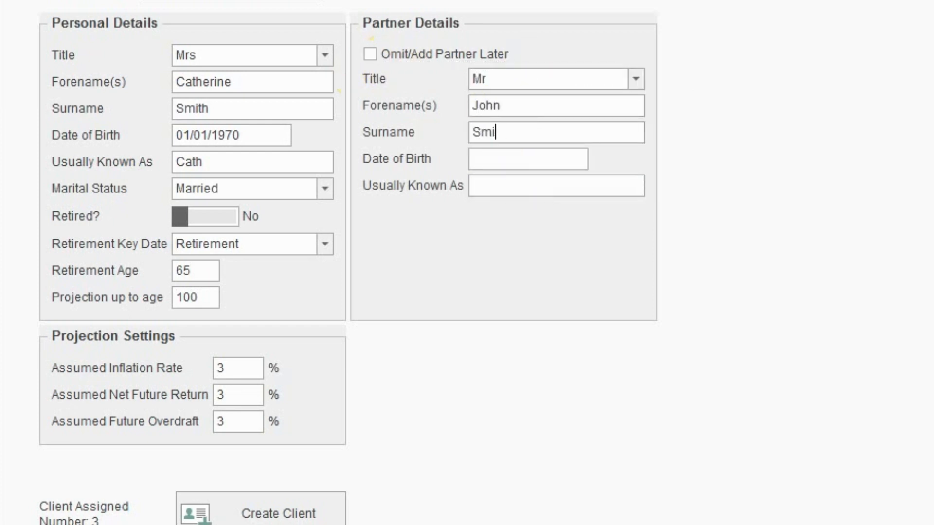
Step: Enter the partner's date of birth and the name the partner is usually known as
key(Tab)
text(01/01/1965)
key(Tab)
text(John)
key(Tab)
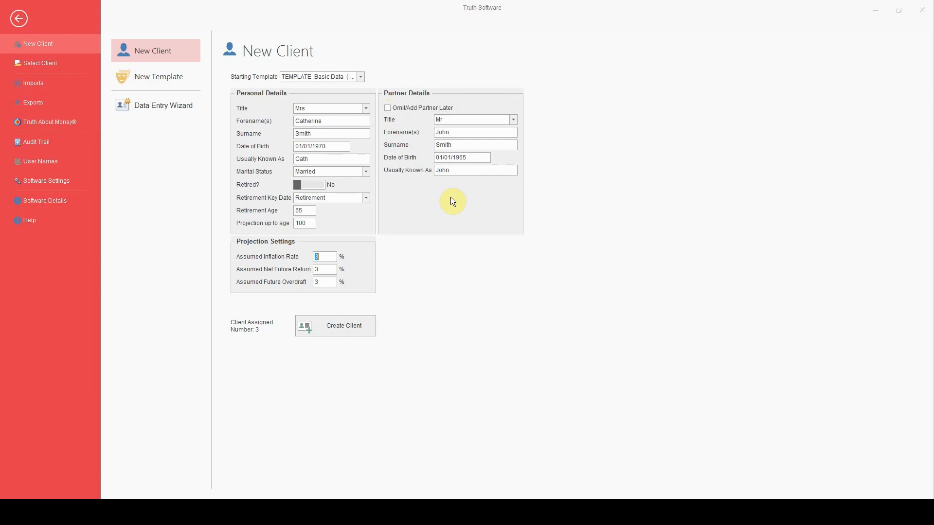
Step: Create the client with these details and open the new record from the client selection
click(348, 326)
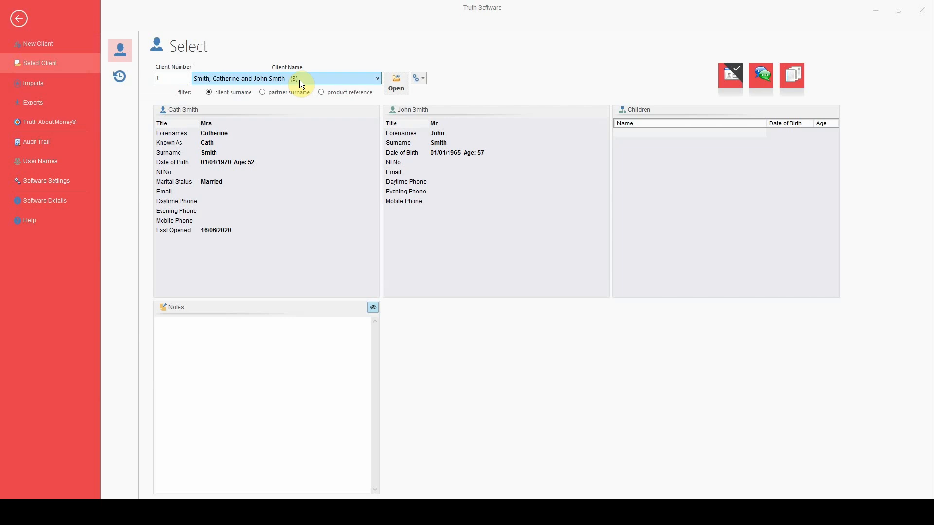
click(299, 80)
click(191, 77)
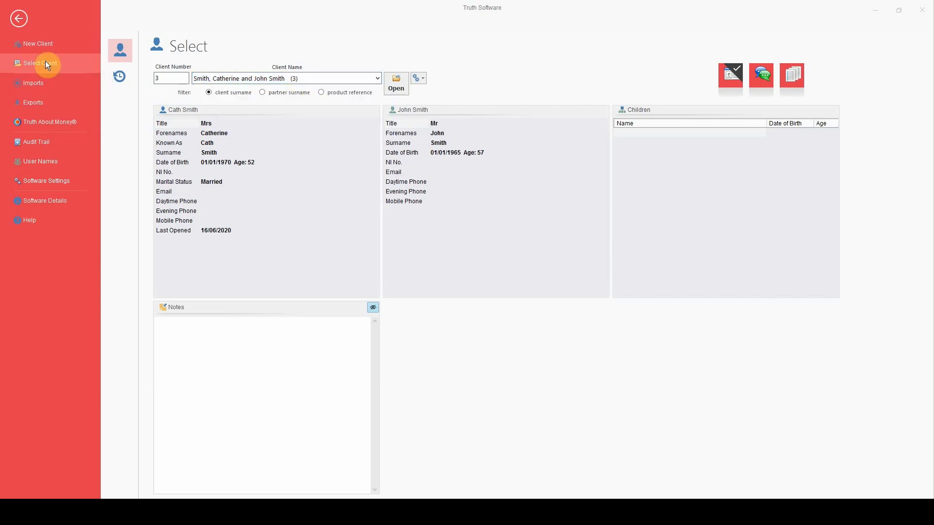
click(229, 78)
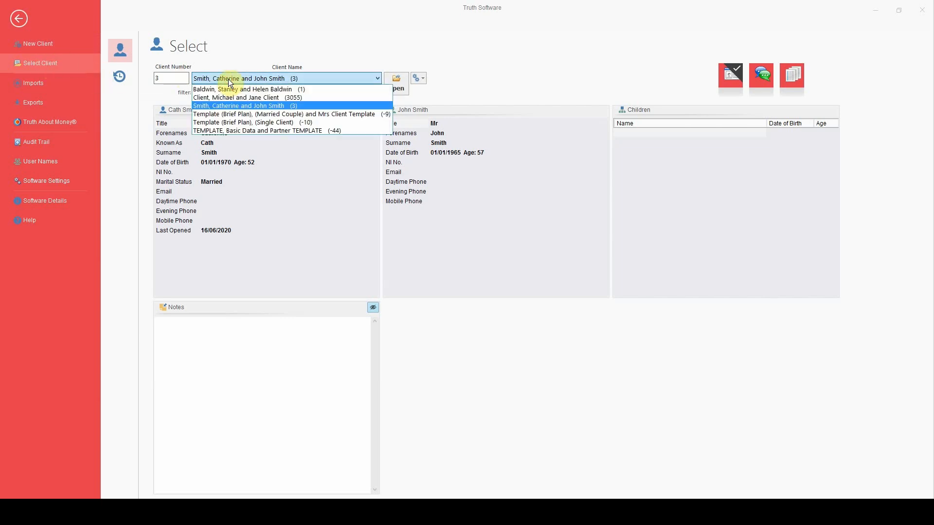
click(229, 81)
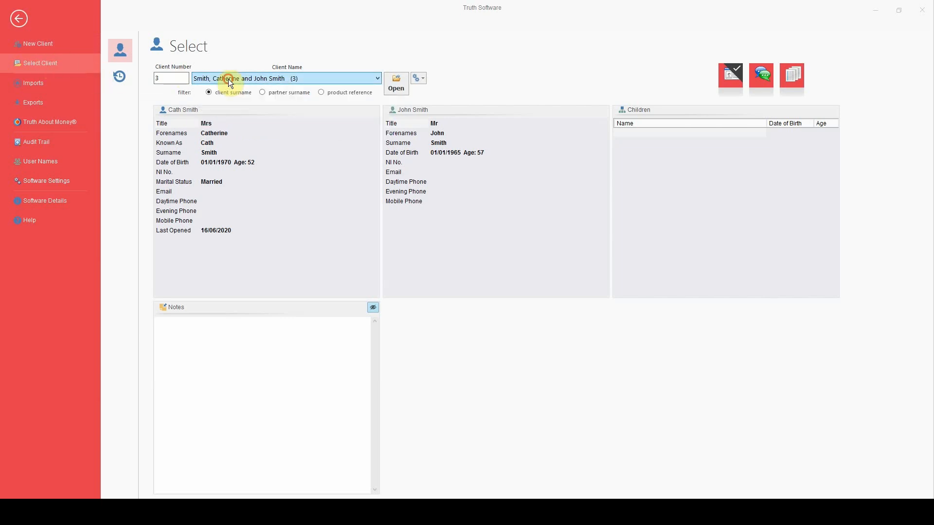
click(402, 85)
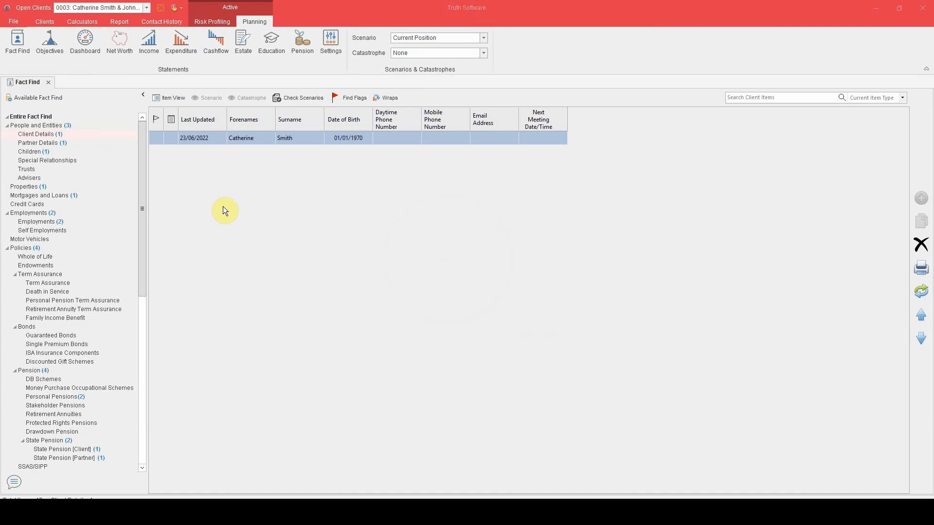
Step: Examine the entire fact find and its policies and pension items, and return to the entire list
click(37, 117)
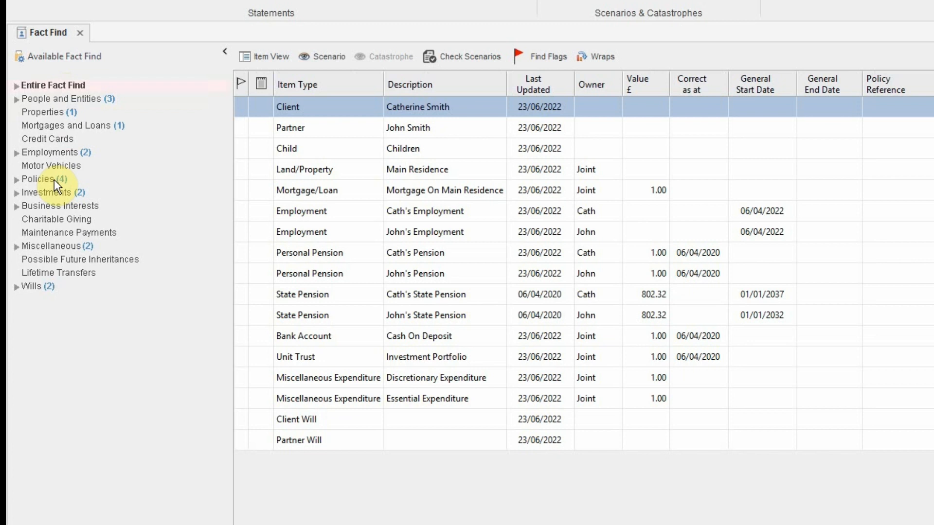
click(39, 179)
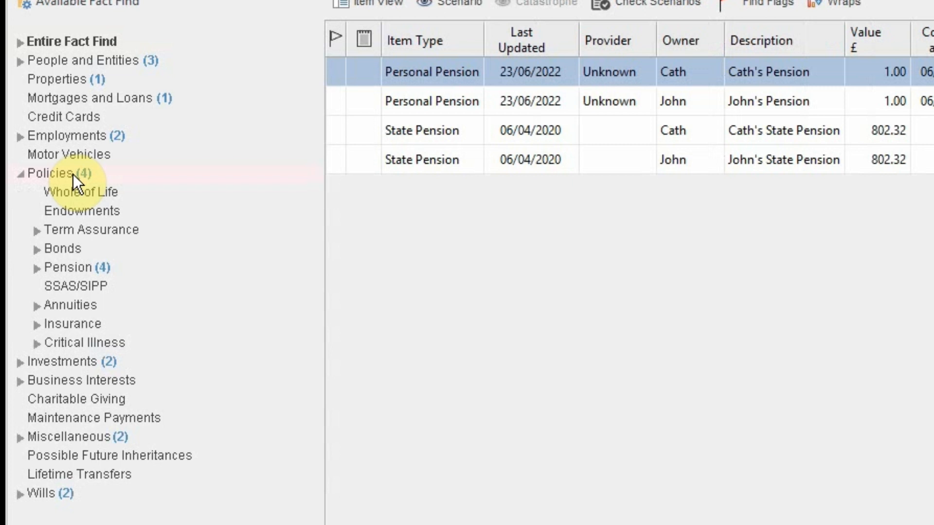
click(74, 267)
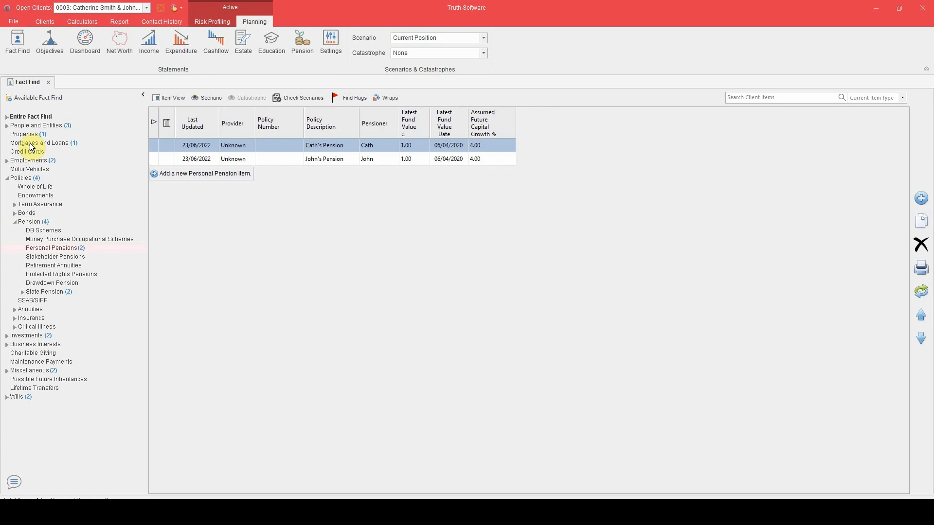
click(31, 118)
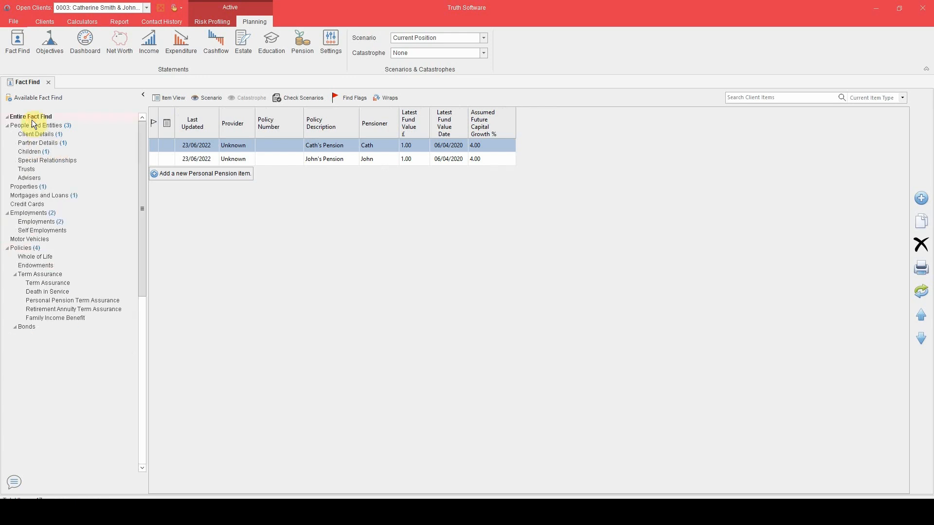
Step: Delete the Mortgage On Main Residence item from Mortgages and Loans
click(256, 188)
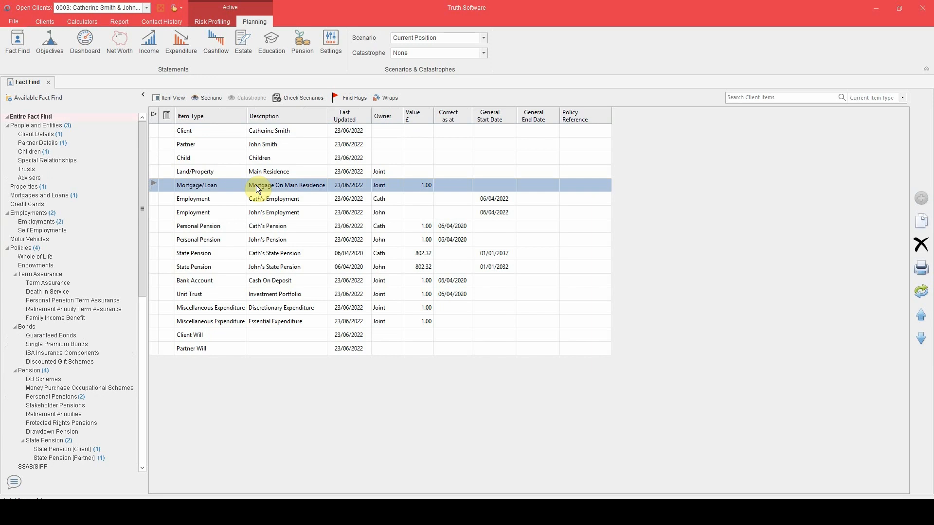
click(43, 195)
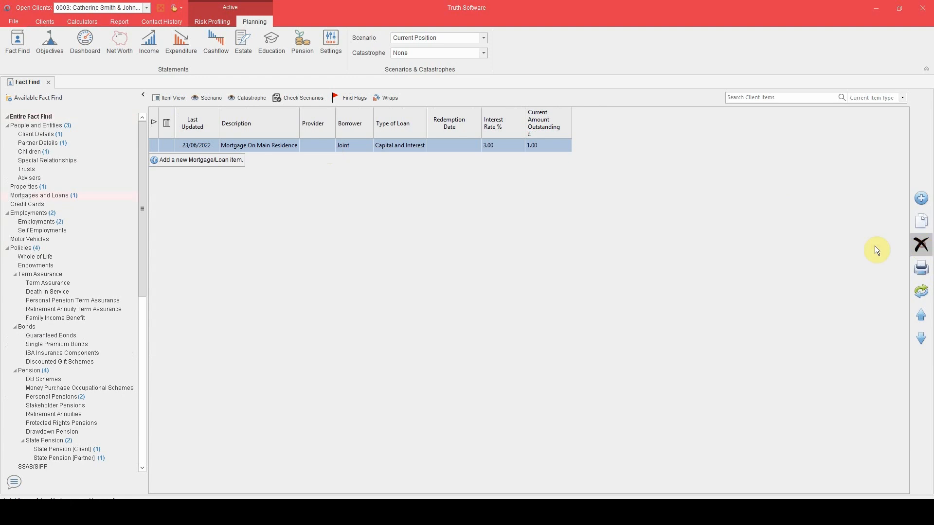
click(455, 287)
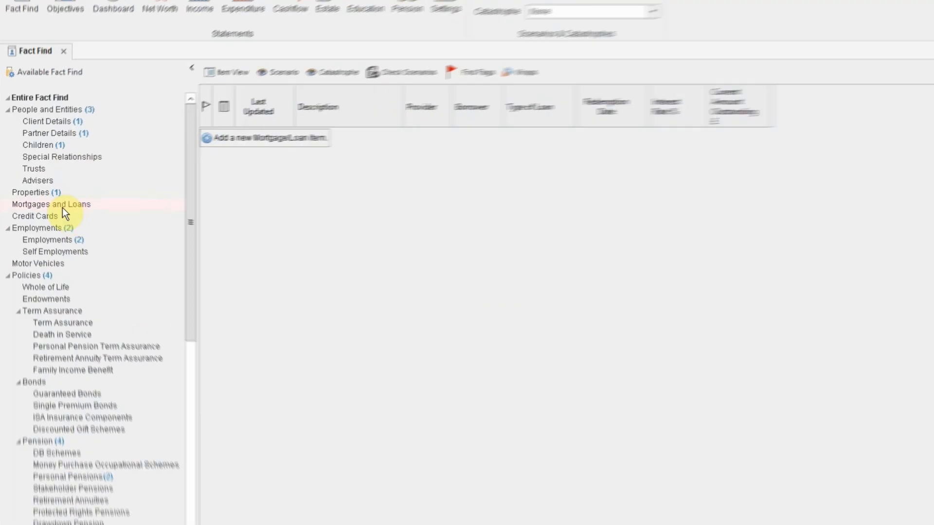
Step: Open the Main Residence property from the entire fact find and set its current value to £500,000
click(44, 89)
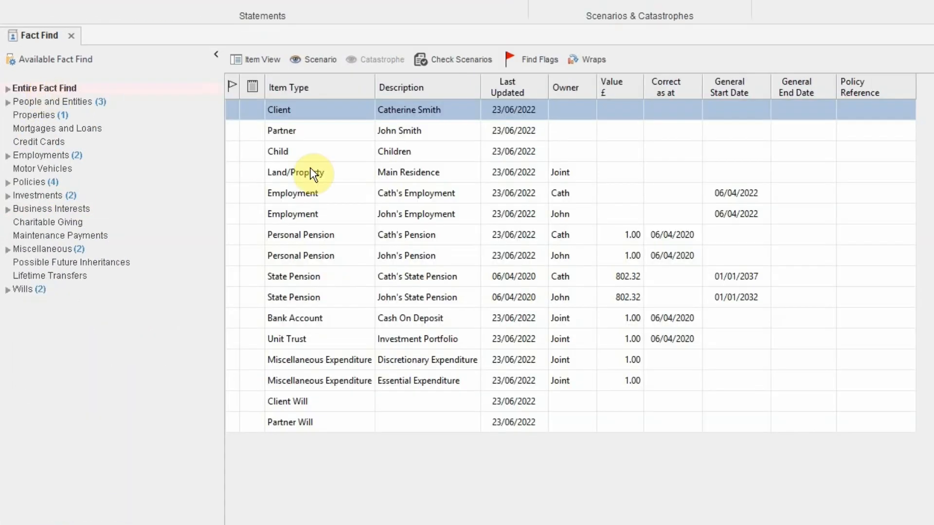
double_click(423, 177)
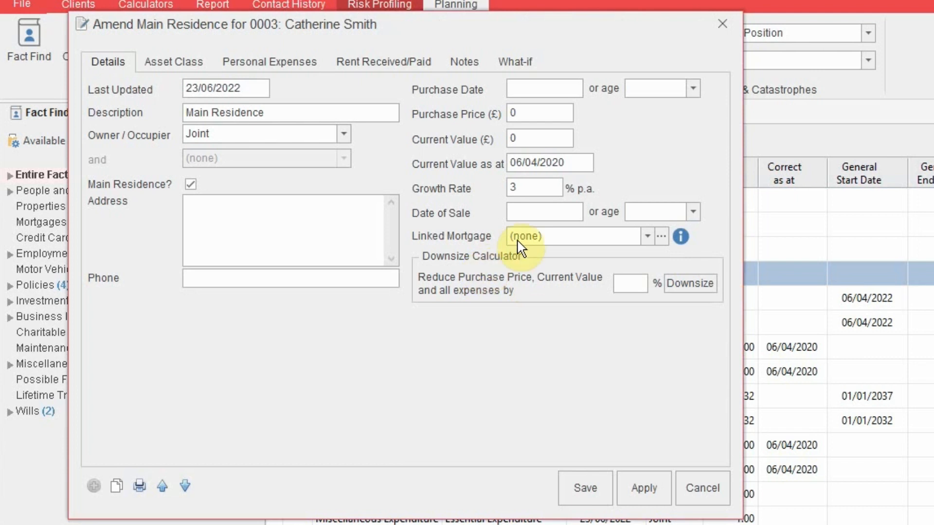
click(533, 138)
key(BackSpace)
text(50000)
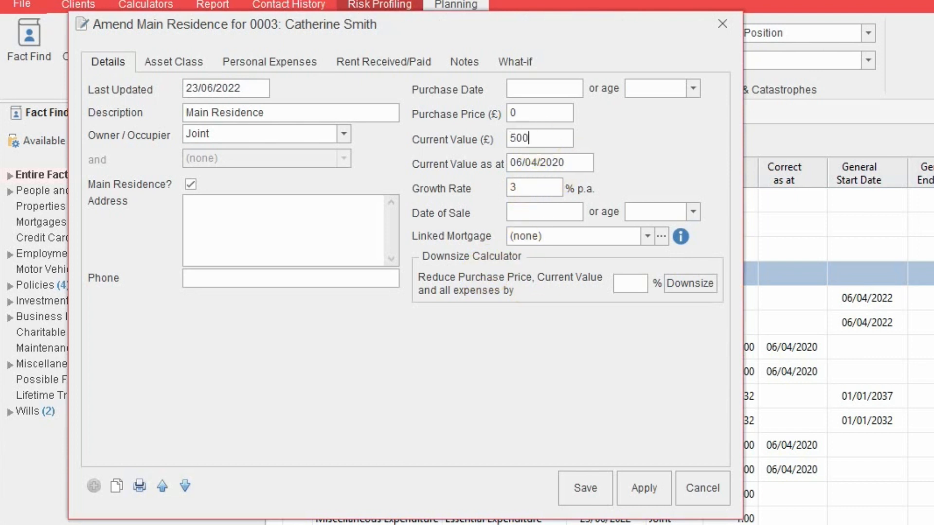
text(0)
key(Tab)
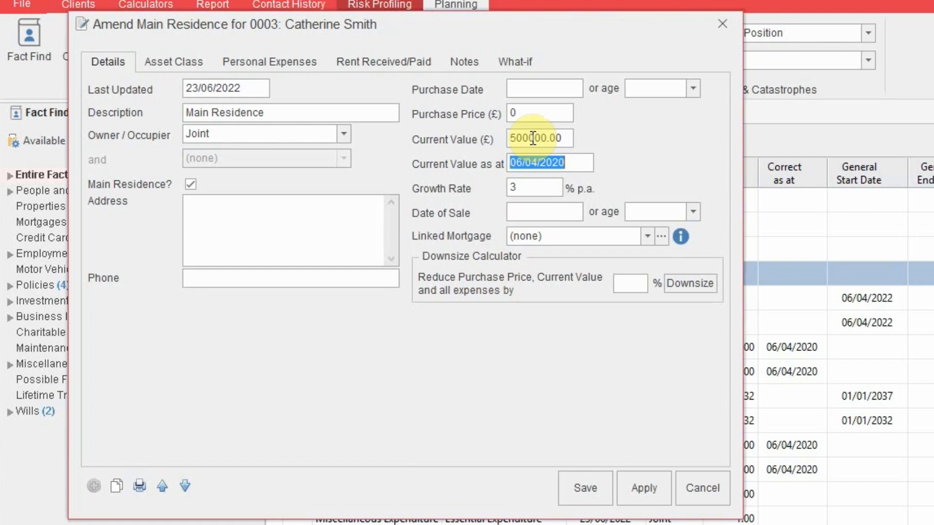
Step: Date the Main Residence's current value as at today, 23/06/2022, and save the property
key(c)
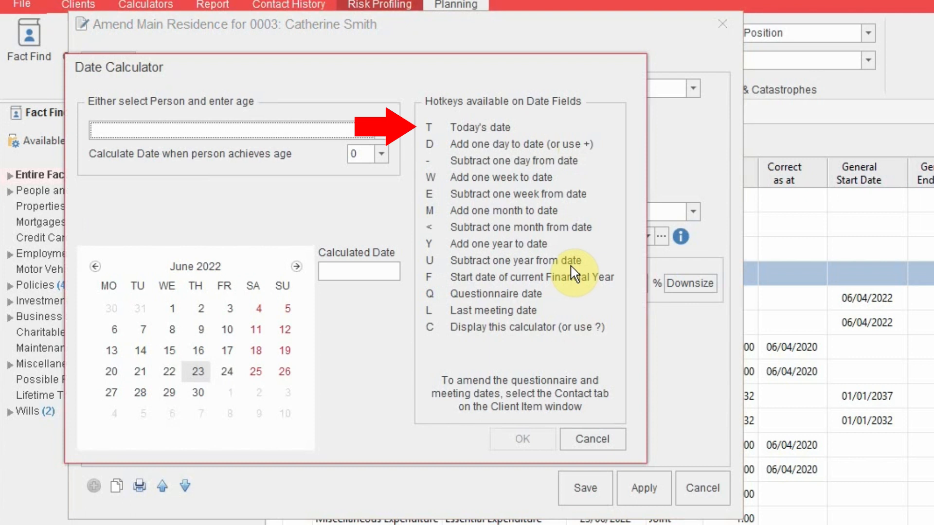
click(596, 439)
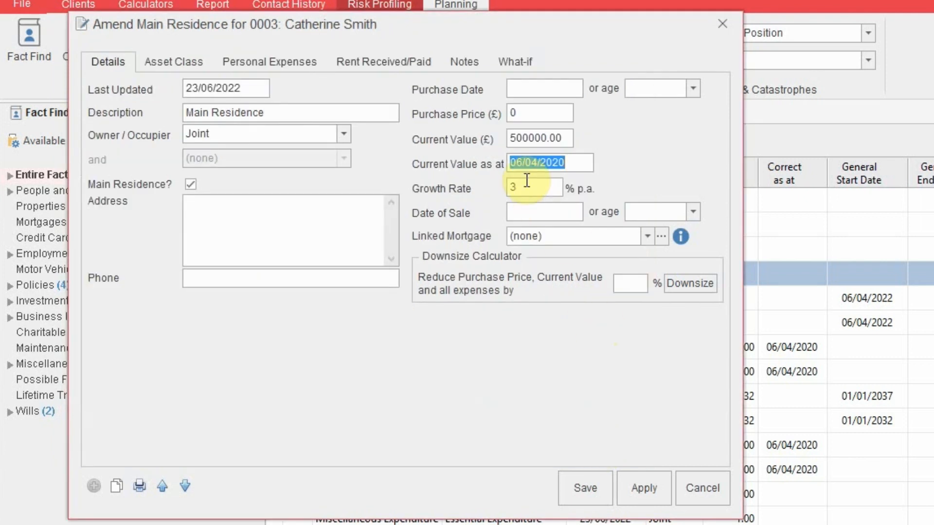
key(t)
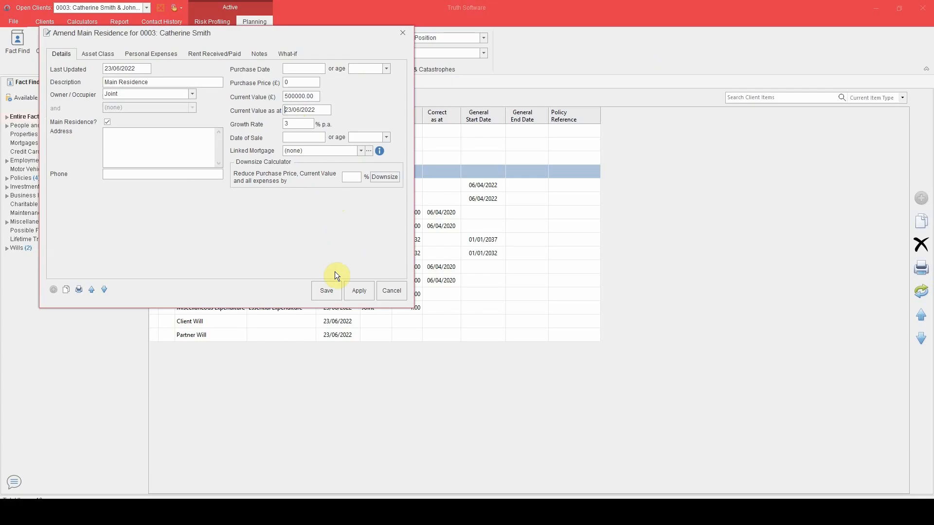
click(334, 290)
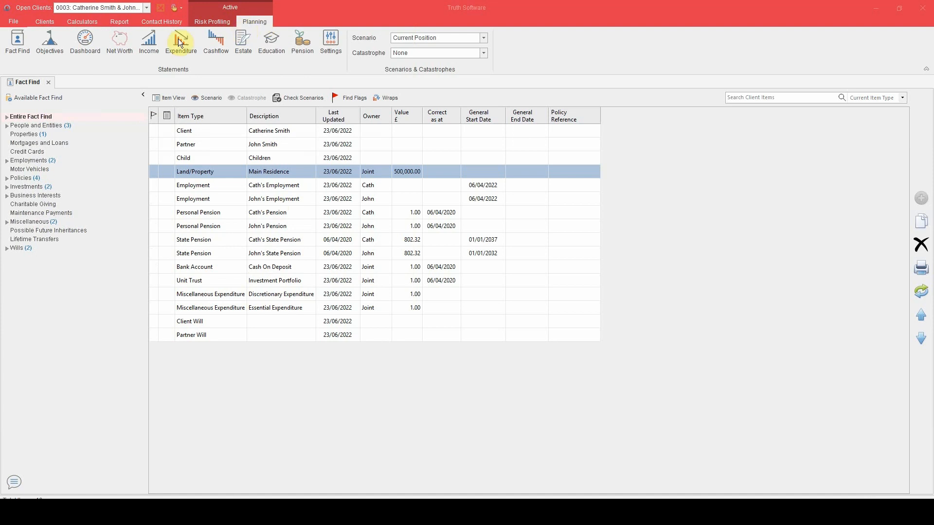
Step: Open the Net Worth statement for the current position and close the fact find
click(116, 44)
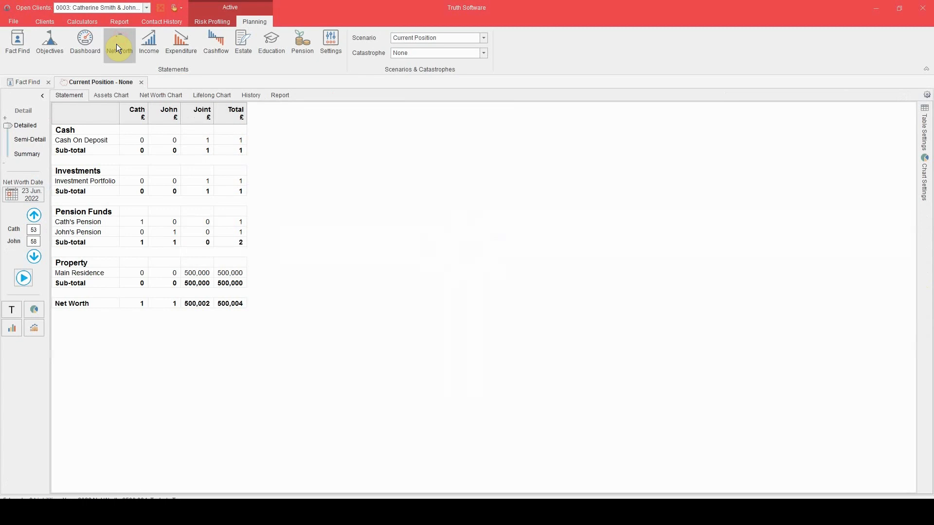
click(33, 82)
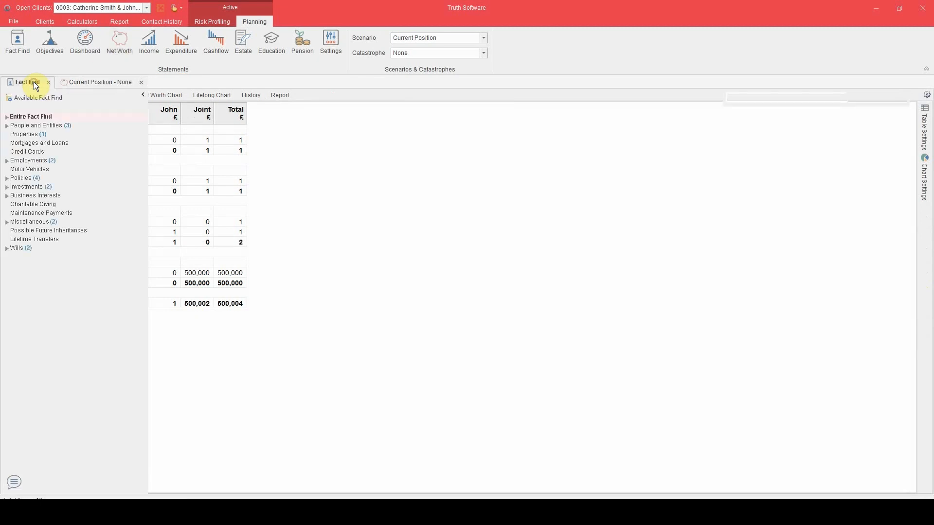
click(49, 83)
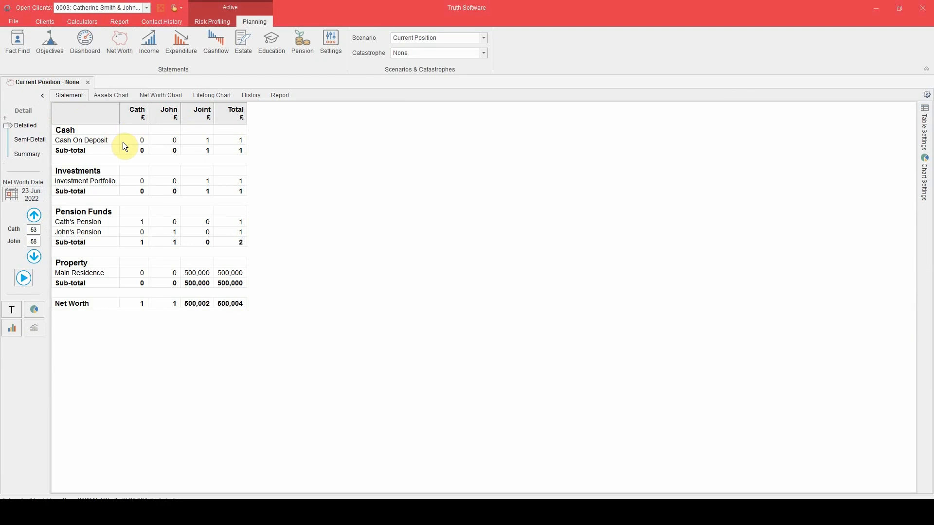
click(108, 273)
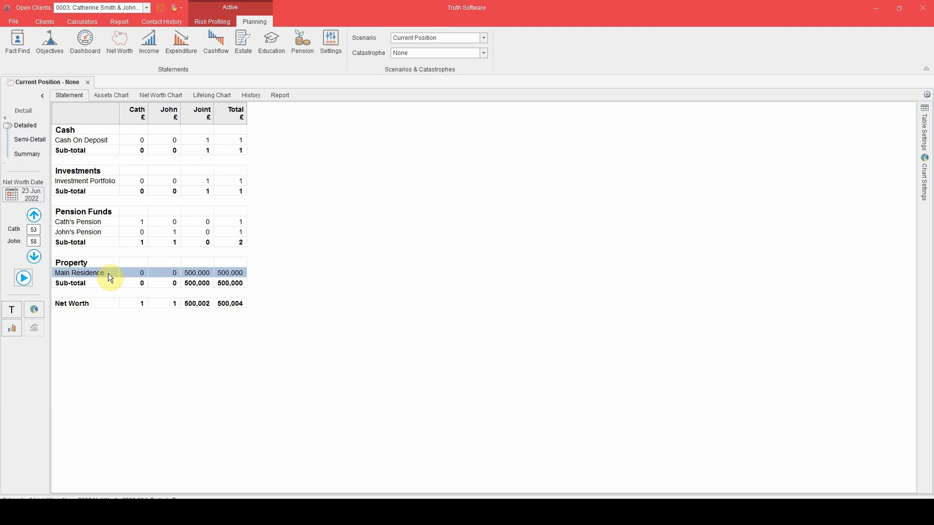
Step: Set the Investment Portfolio's current sale value to £200,000 as at 23/06/2022 and save it without entering payment history
click(88, 184)
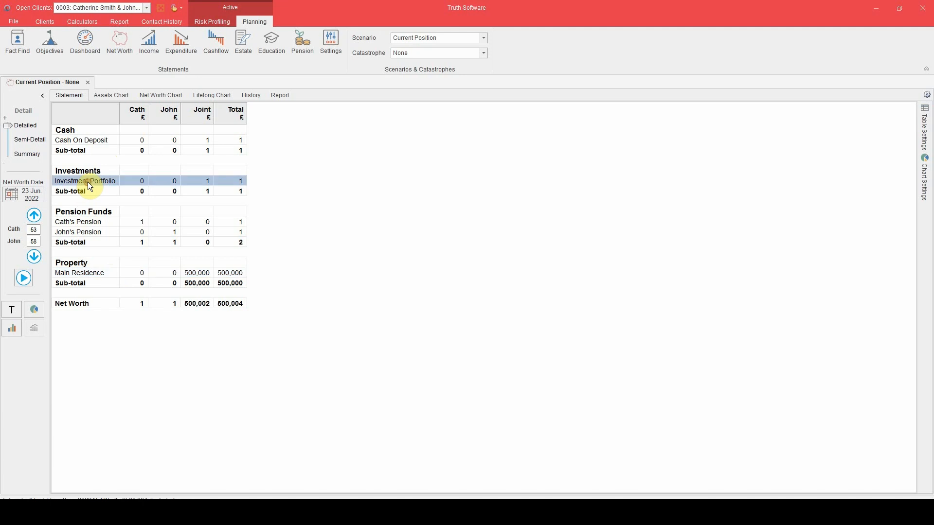
double_click(88, 181)
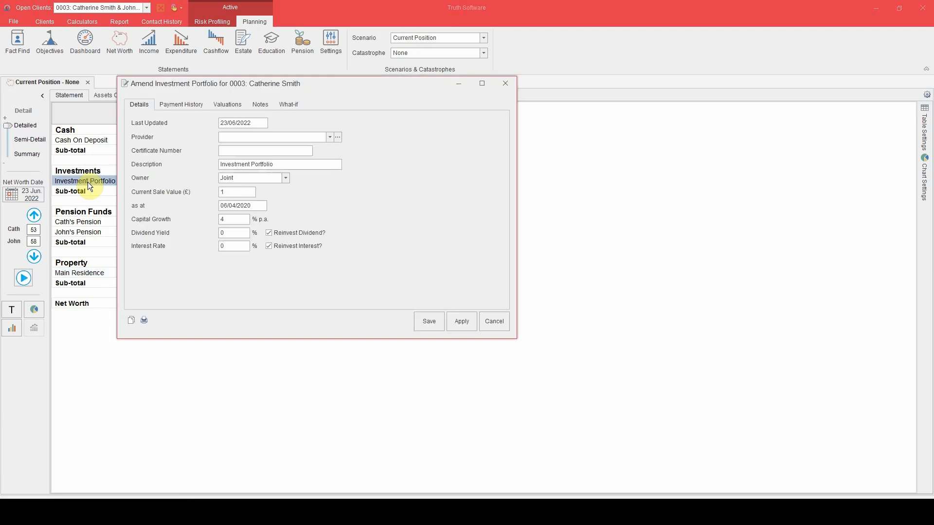
click(238, 192)
text(200000)
key(Tab)
click(421, 321)
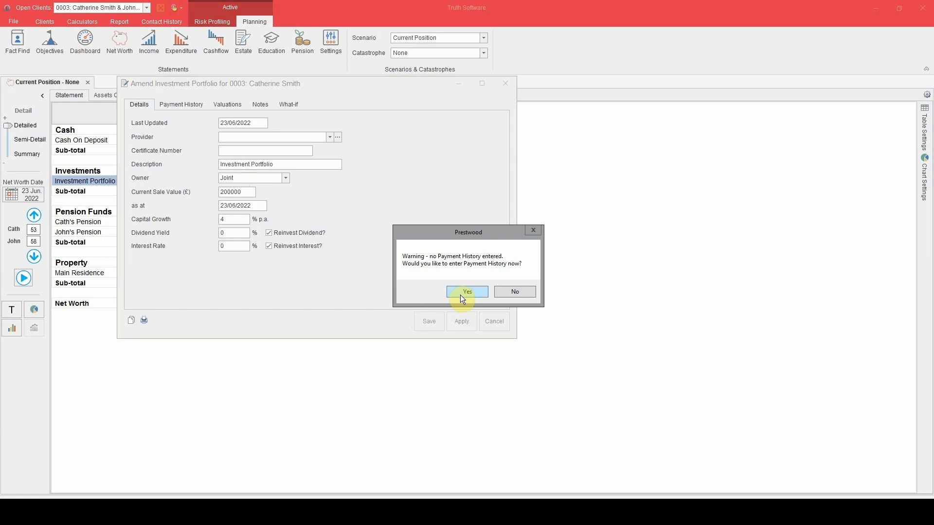
click(510, 293)
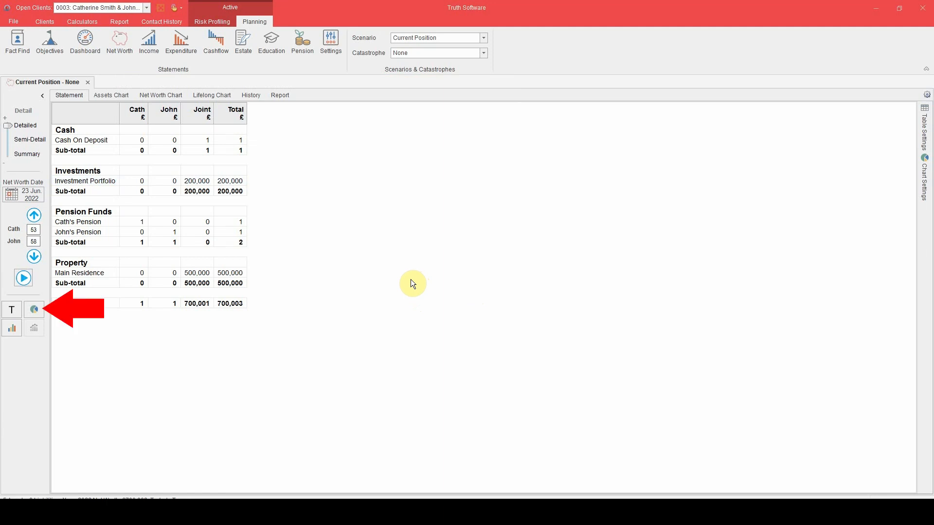
Step: Show the assets pie chart and lifelong net worth bar chart beside the statement, and inspect the age 100 investments value
click(33, 311)
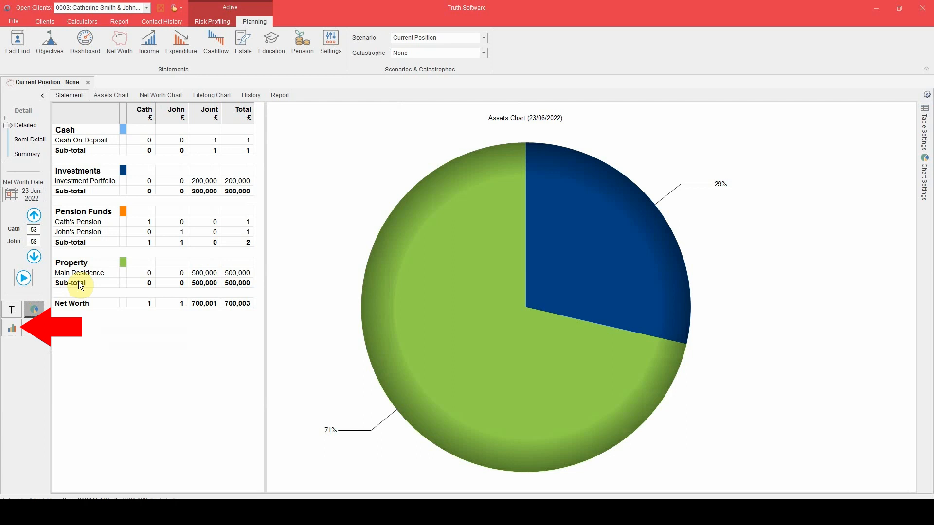
click(14, 325)
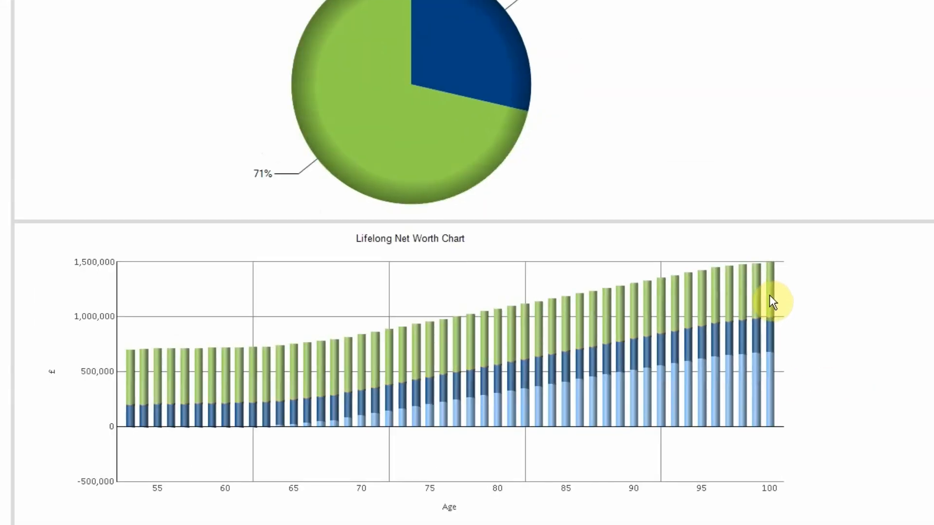
mouse_move(769, 295)
mouse_move(768, 332)
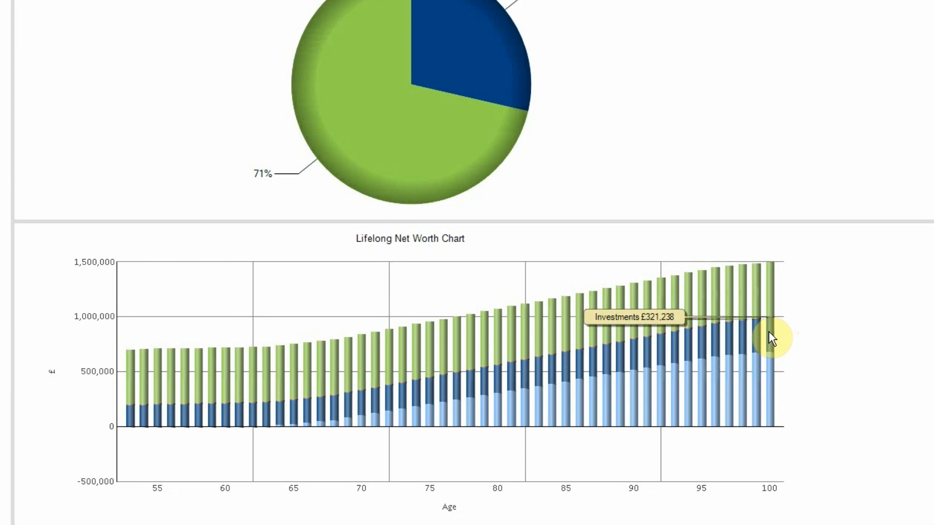
click(769, 335)
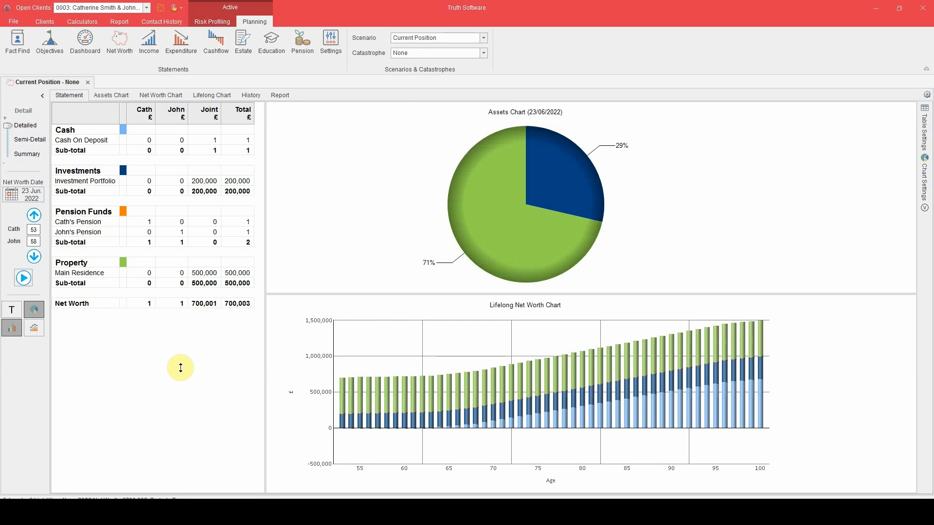
Step: Set the Main Residence's growth rate to 4% p.a., save it and check the property's value at age 100
click(109, 273)
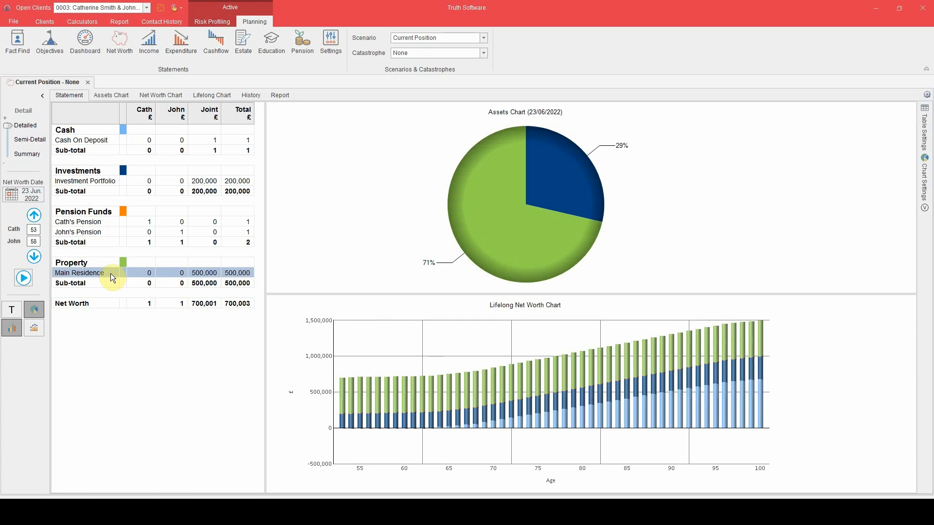
double_click(110, 273)
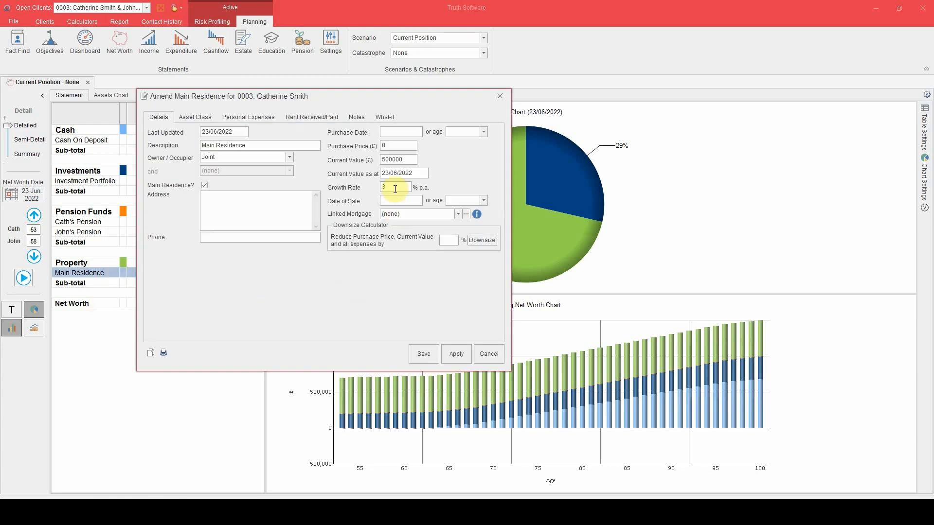
double_click(394, 189)
text(4)
click(420, 355)
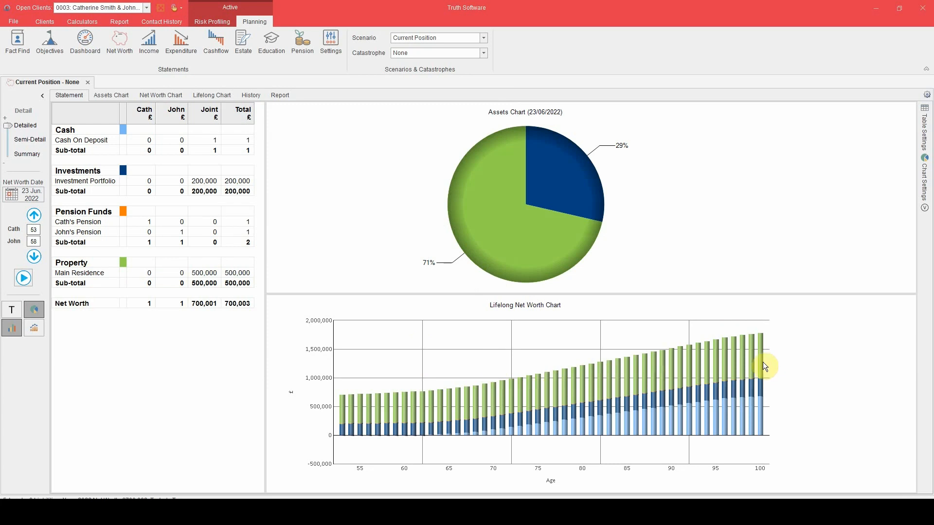
mouse_move(760, 360)
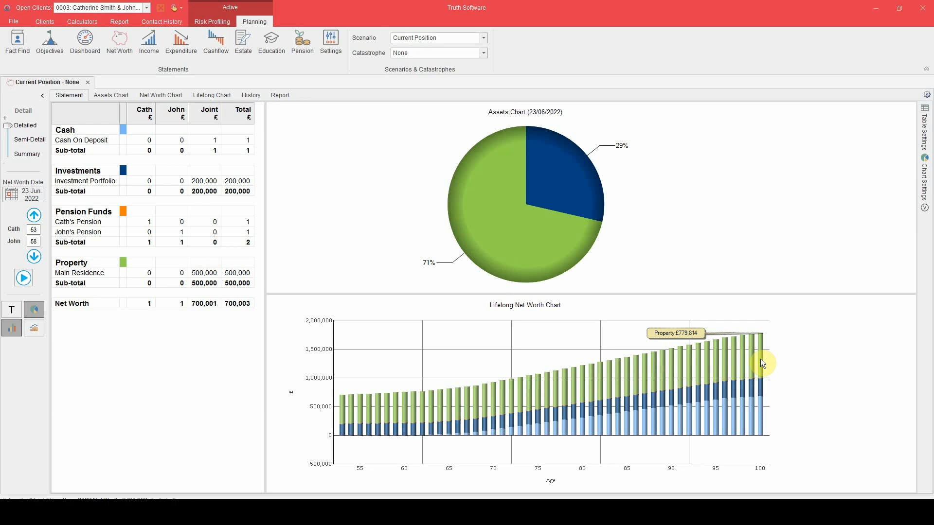
click(760, 359)
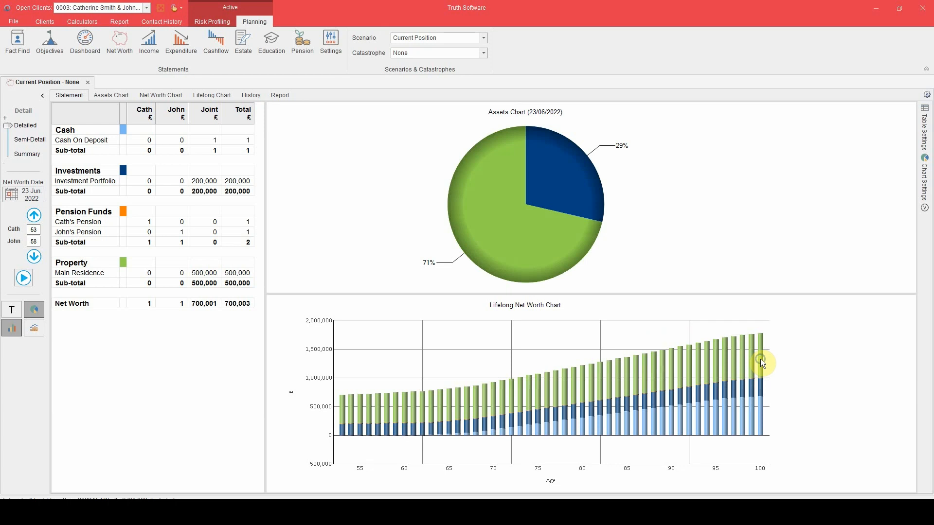
Step: Set the Main Residence to be sold at age 85, save it and review the lifelong net worth chart
click(223, 273)
double_click(232, 272)
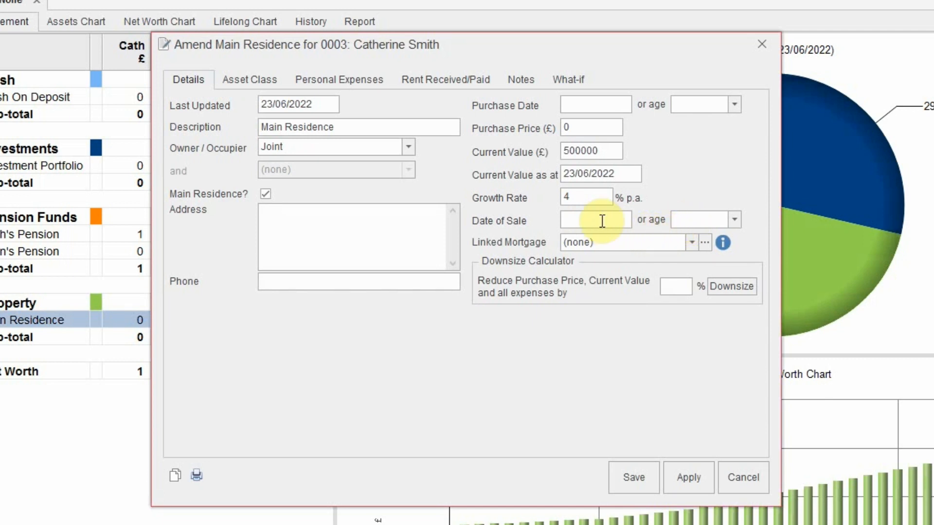
click(683, 219)
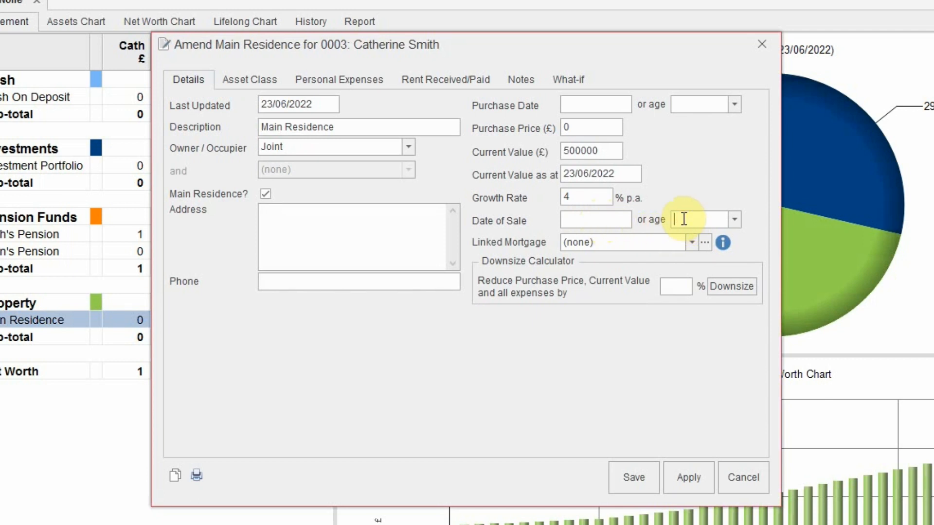
text(85)
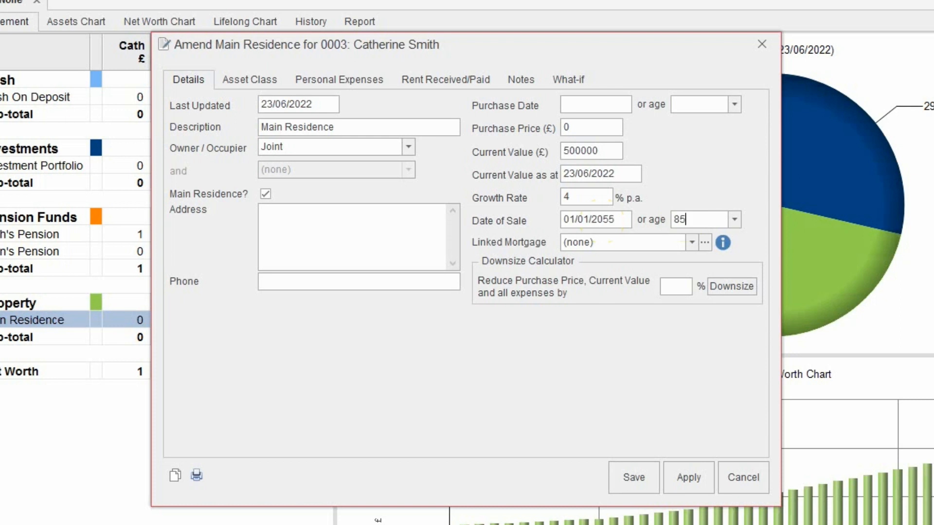
click(632, 470)
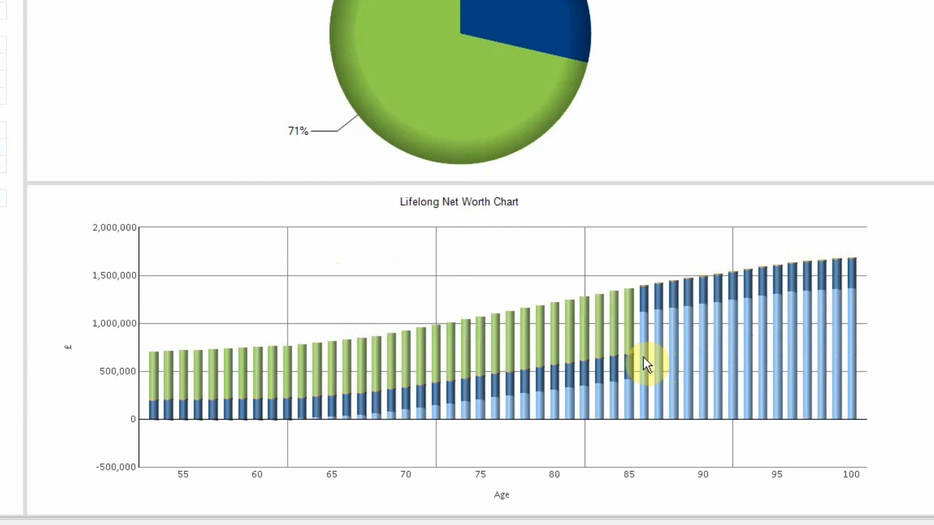
mouse_move(643, 357)
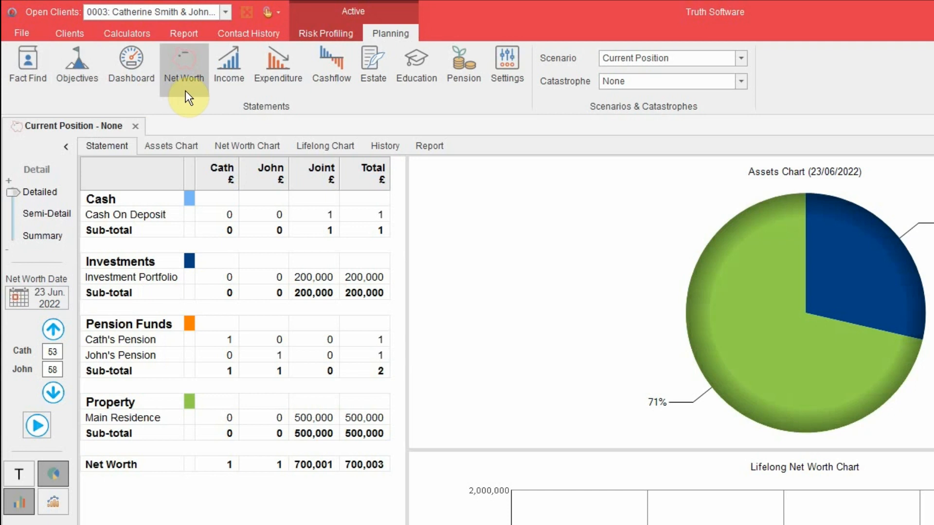
click(184, 76)
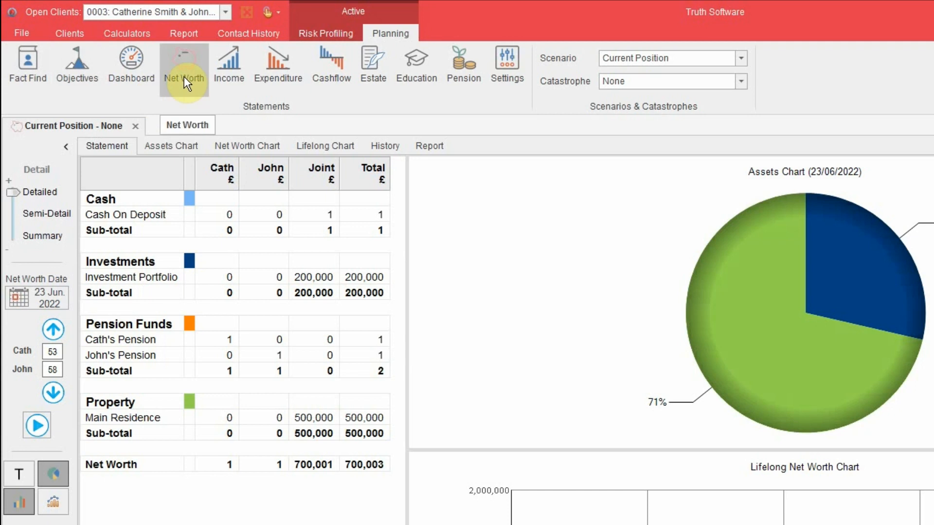